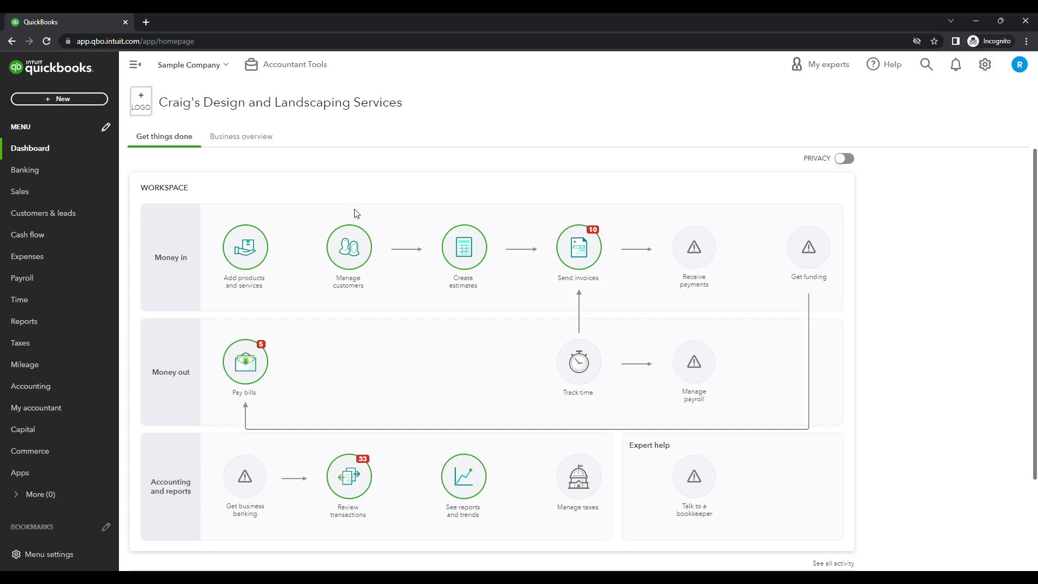
Start a new check and choose Brosnahan Insurance Agency as the payee
click(75, 100)
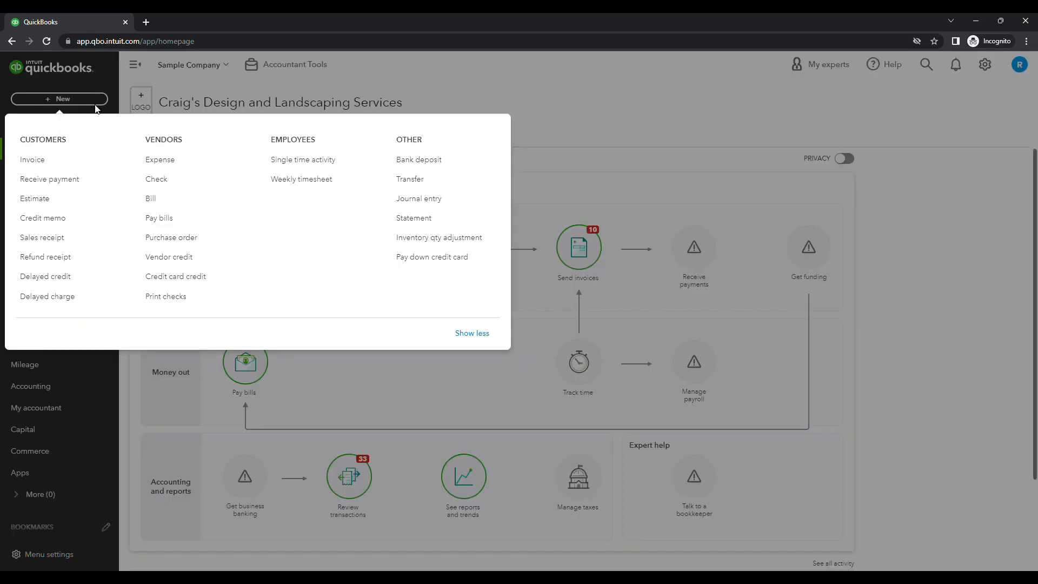
click(159, 179)
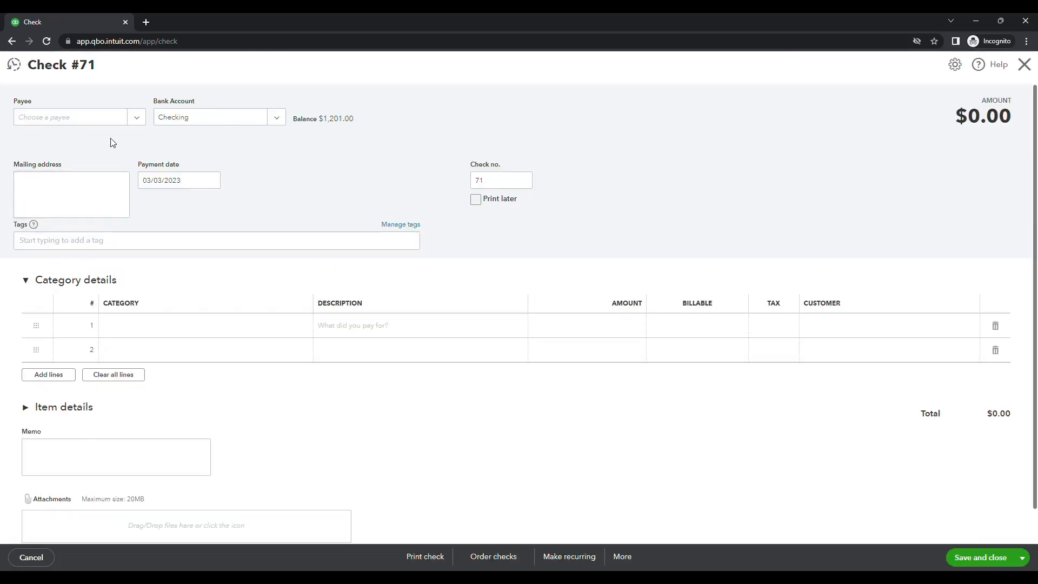
click(137, 122)
click(108, 214)
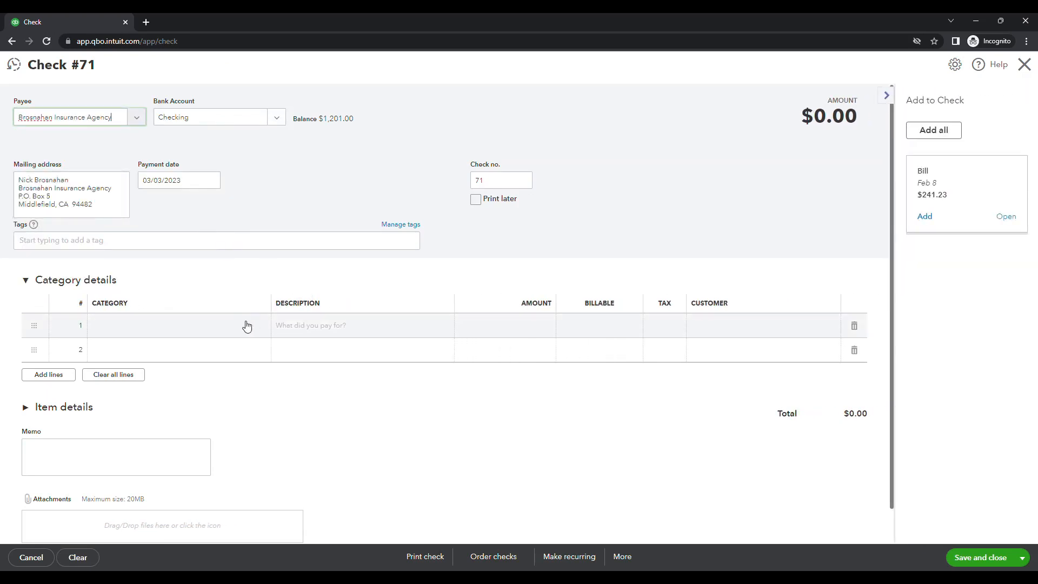
Add a Prepaid Expenses line described as Prepaid Insurance for 1500, then save and close the check
click(242, 328)
scroll(229, 331, down, 3)
click(190, 427)
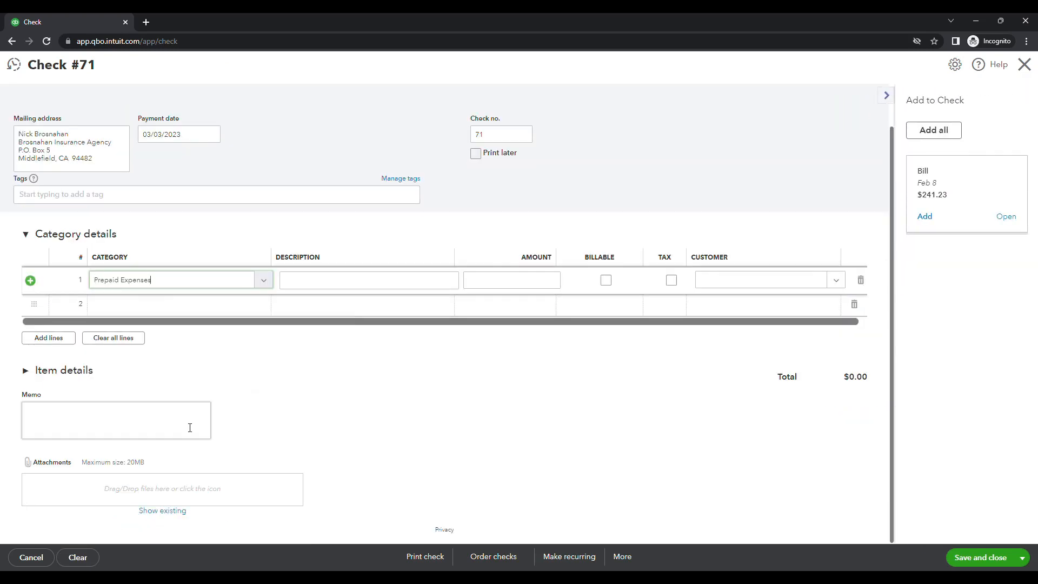
click(362, 284)
text(Prepaid Insurance)
key(Tab)
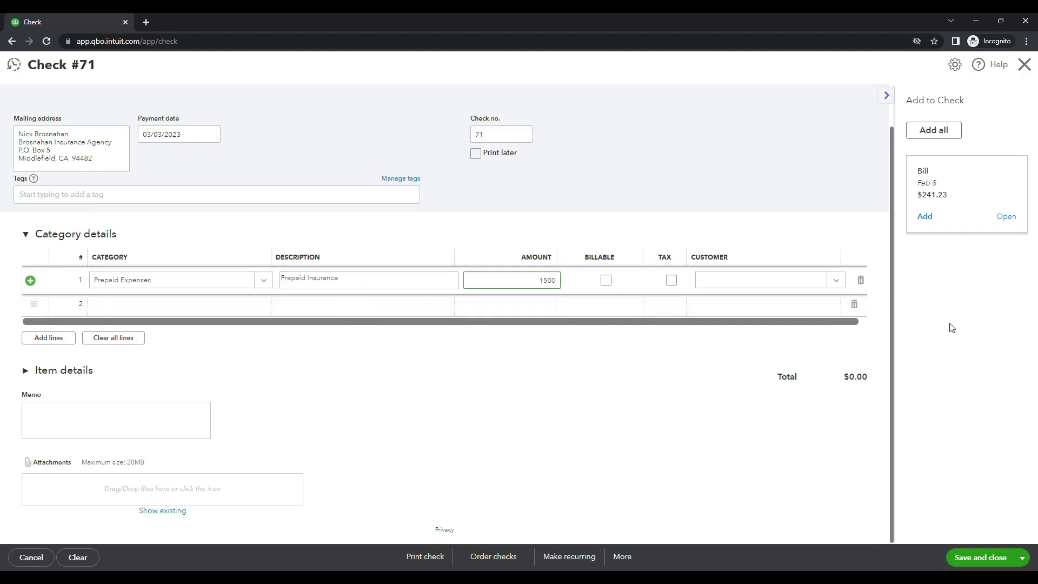
click(989, 560)
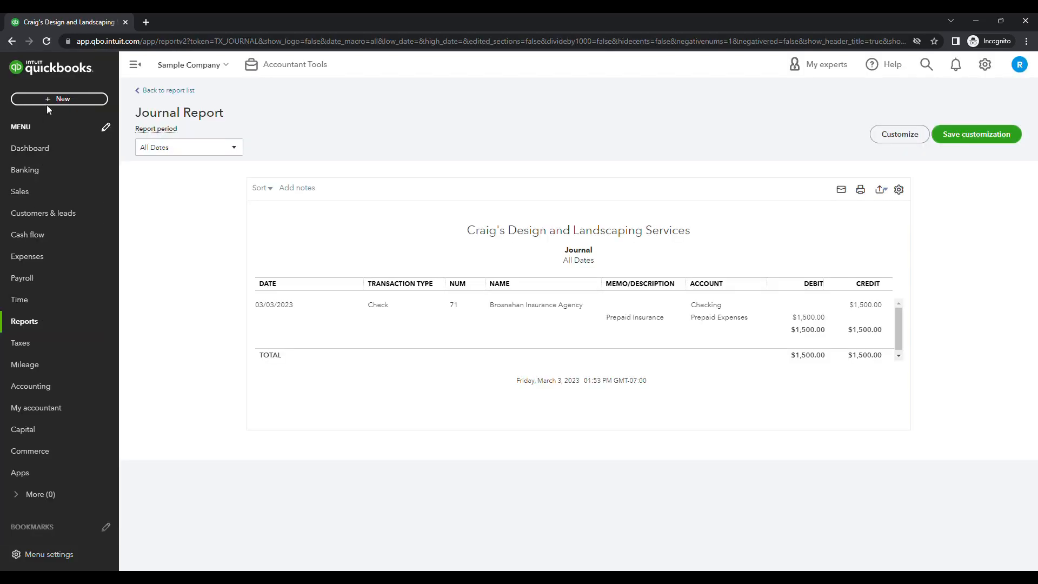
Start a new bill and choose Brosnahan Insurance Agency as the vendor
click(48, 100)
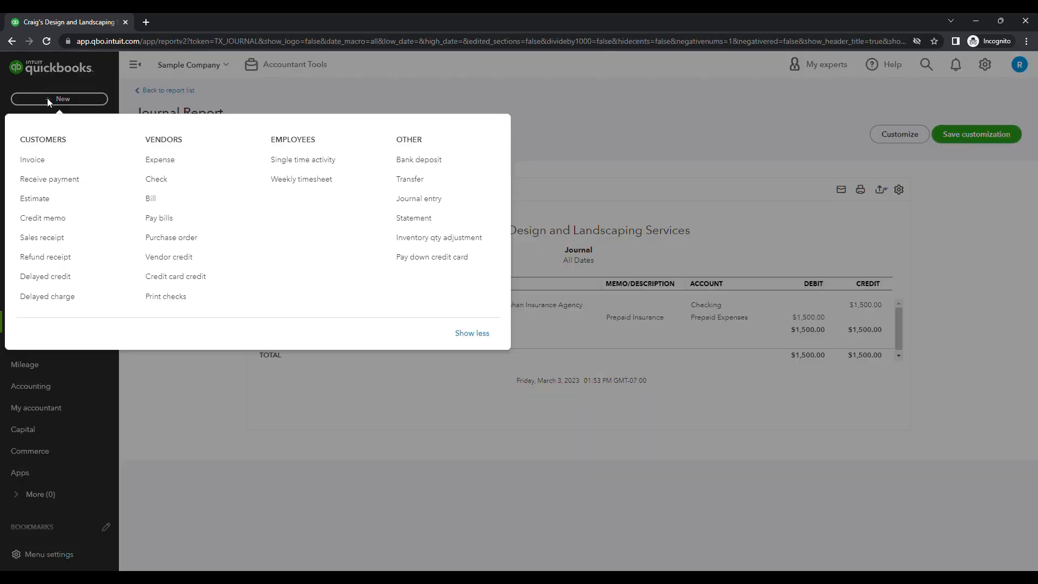
click(153, 200)
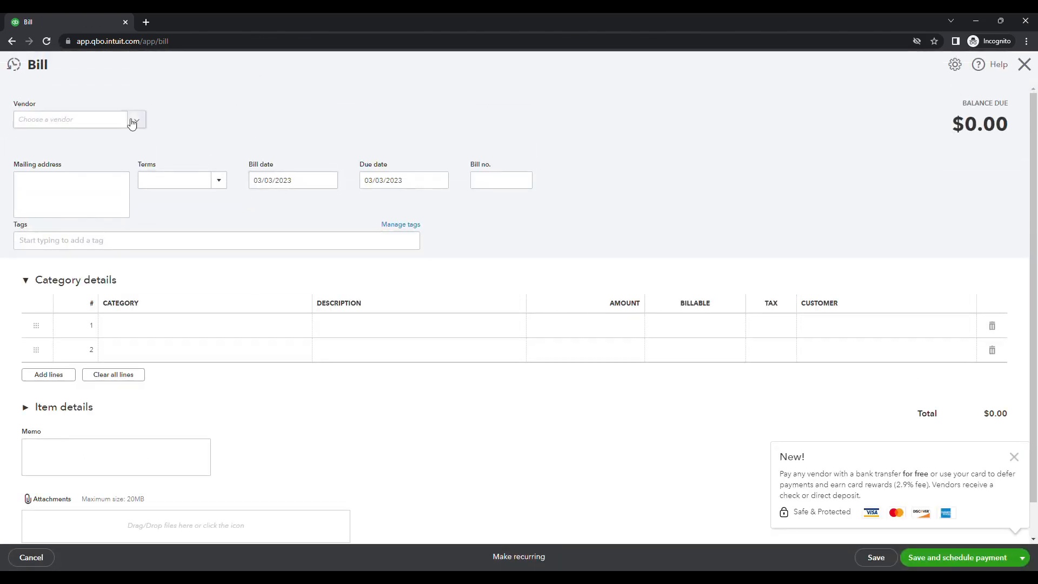
click(135, 125)
click(125, 218)
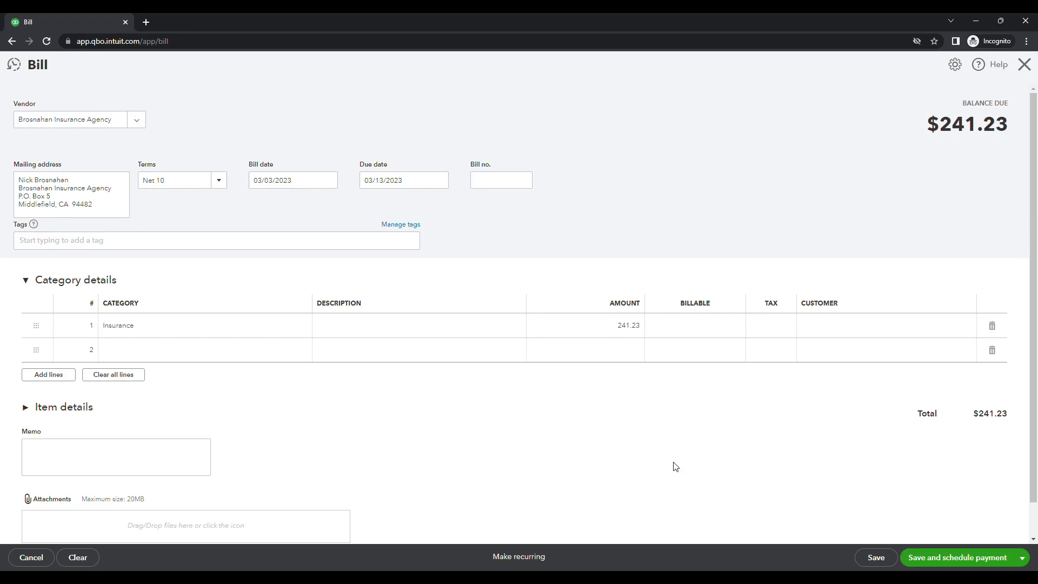
Add a second Prepaid Expenses line described as Apply Prepaid Insurance for -241.23, then save the bill
click(353, 357)
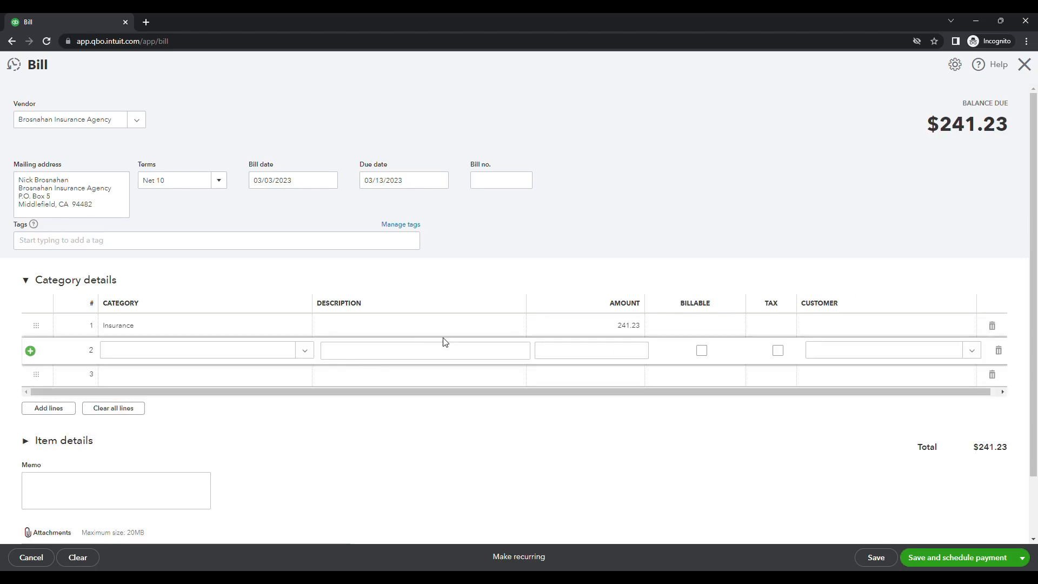
click(235, 354)
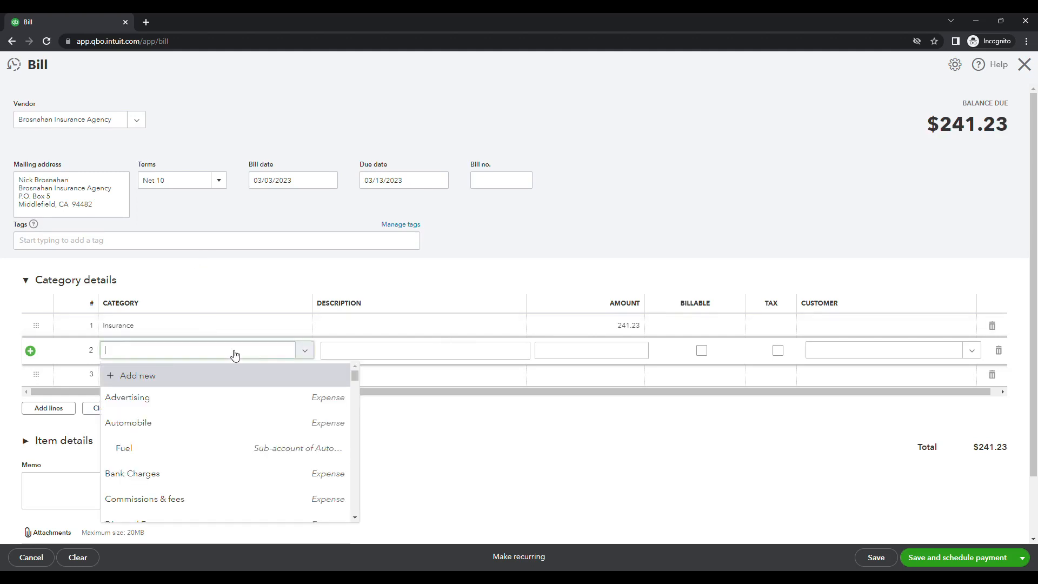
text(Prep)
click(464, 353)
text(Apply Prepaid Insurance)
key(Tab)
text(-241.23)
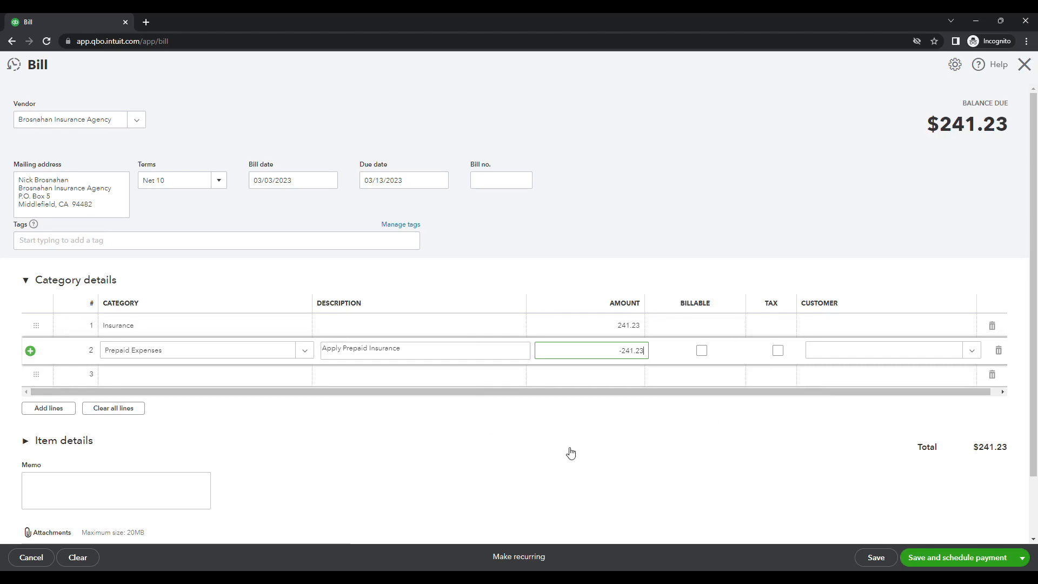
click(665, 435)
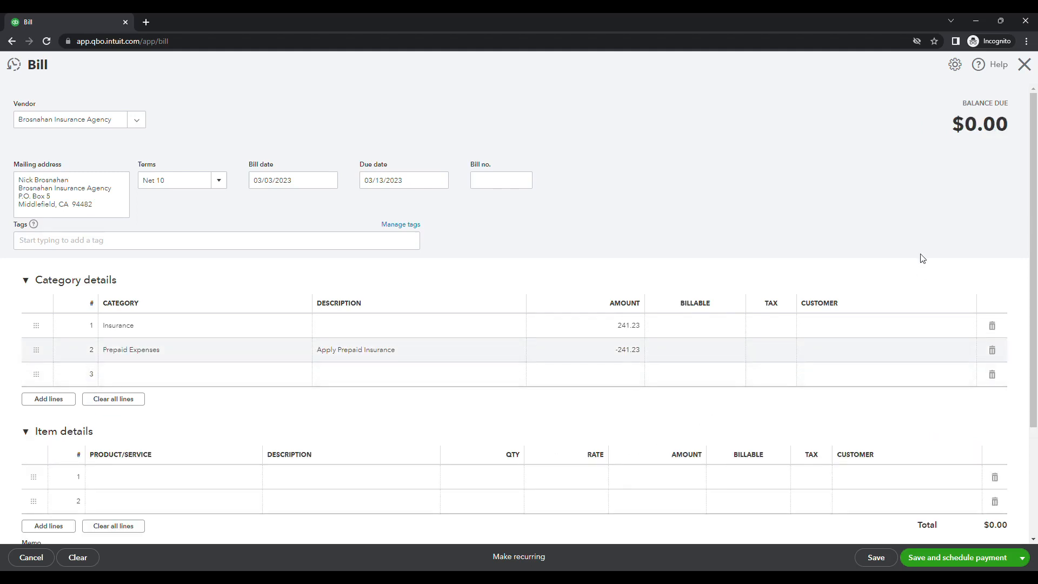
click(884, 561)
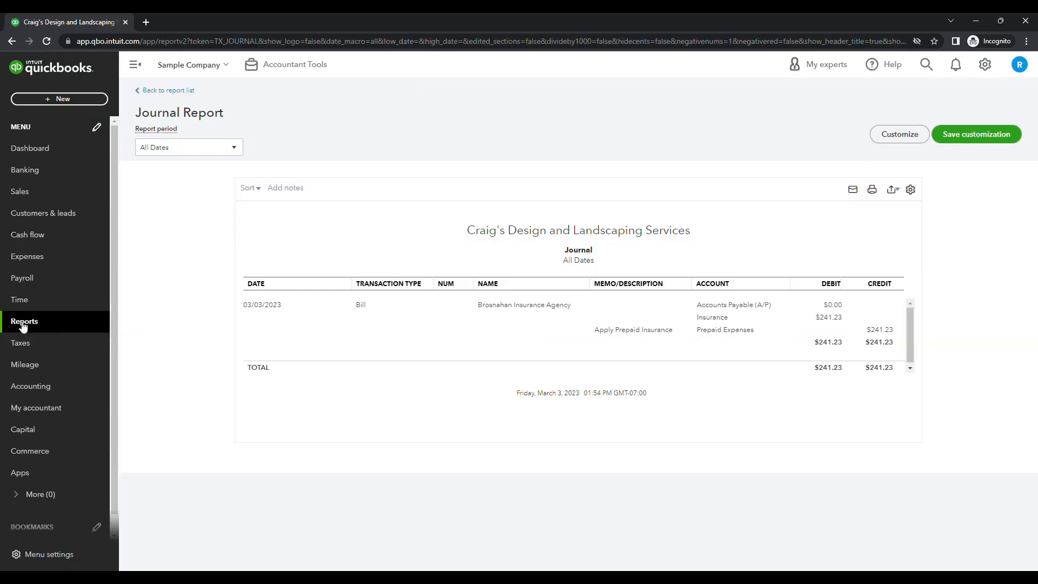
Open the Balance Sheet report and drill into the Prepaid Expenses balance
click(23, 323)
click(227, 270)
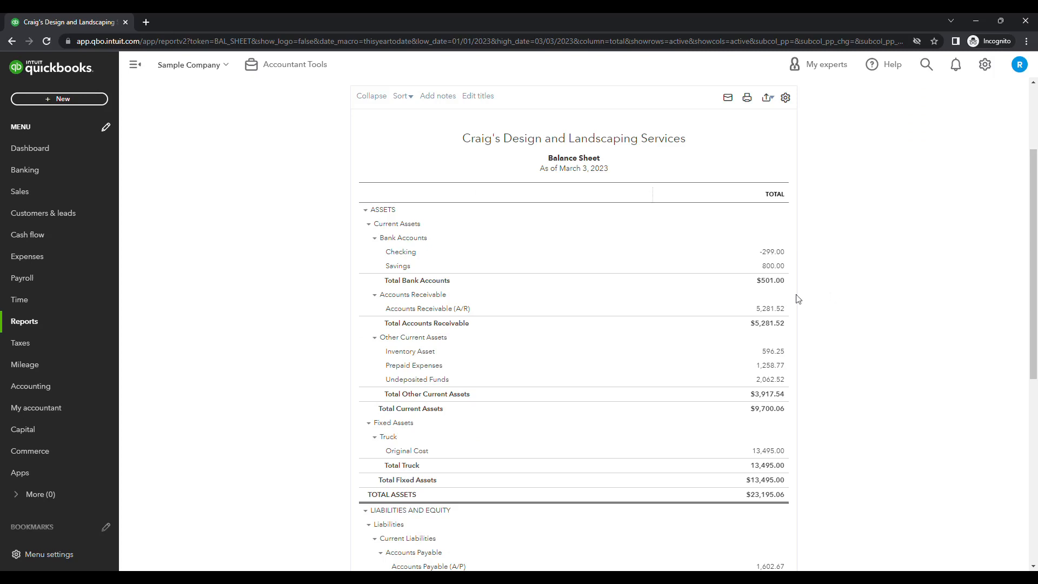
scroll(741, 303, down, 2)
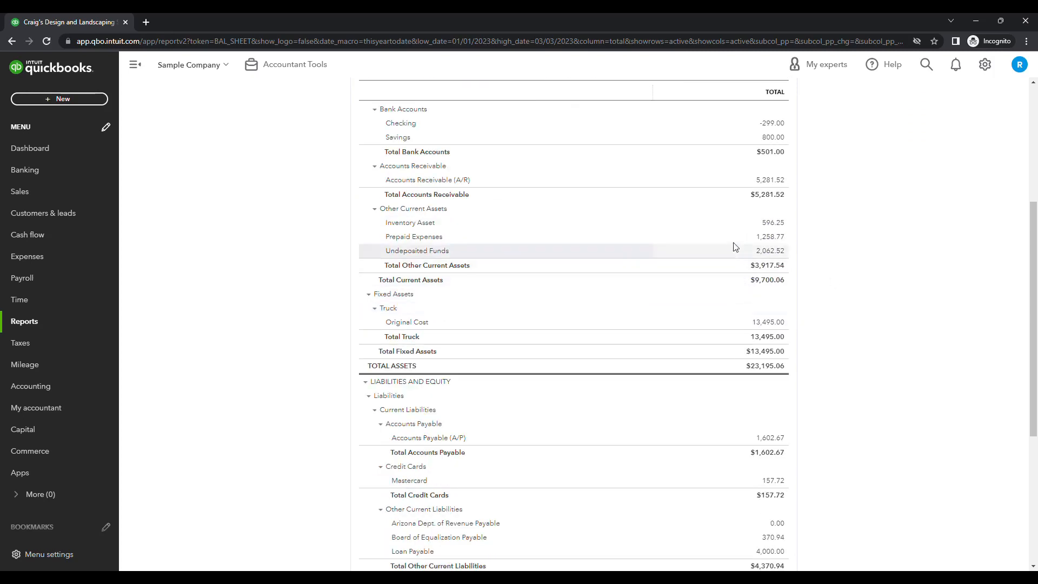
click(781, 243)
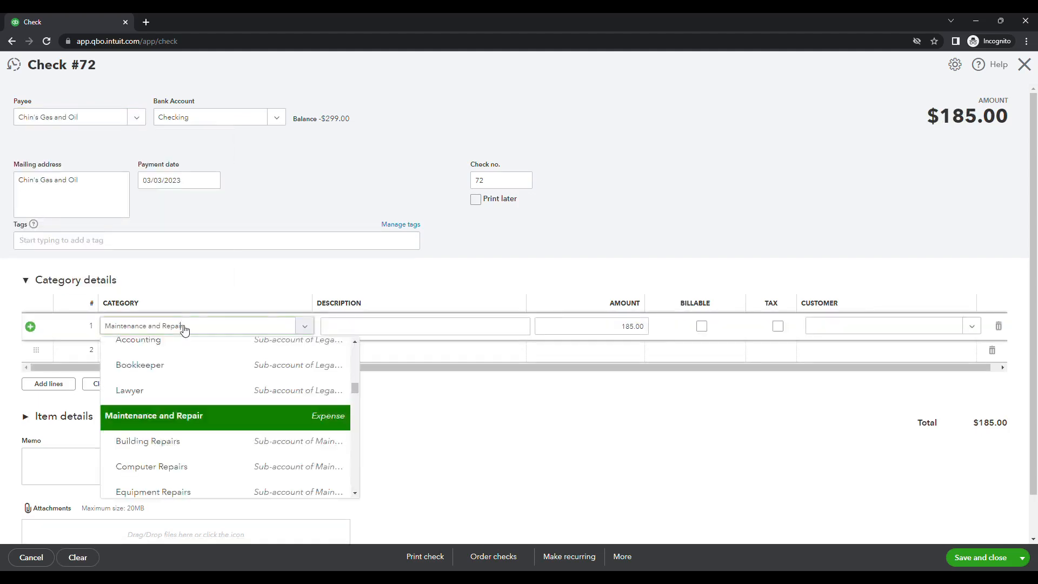
Describe the Prepaid Expenses line on check 72 as Fuel and save the check
click(407, 329)
text(Fue)
key(BackSpace)
key(BackSpace)
key(BackSpace)
text(Monthly fuel delivery)
click(592, 326)
drag(403, 326, 303, 326)
text(Fuel)
click(591, 326)
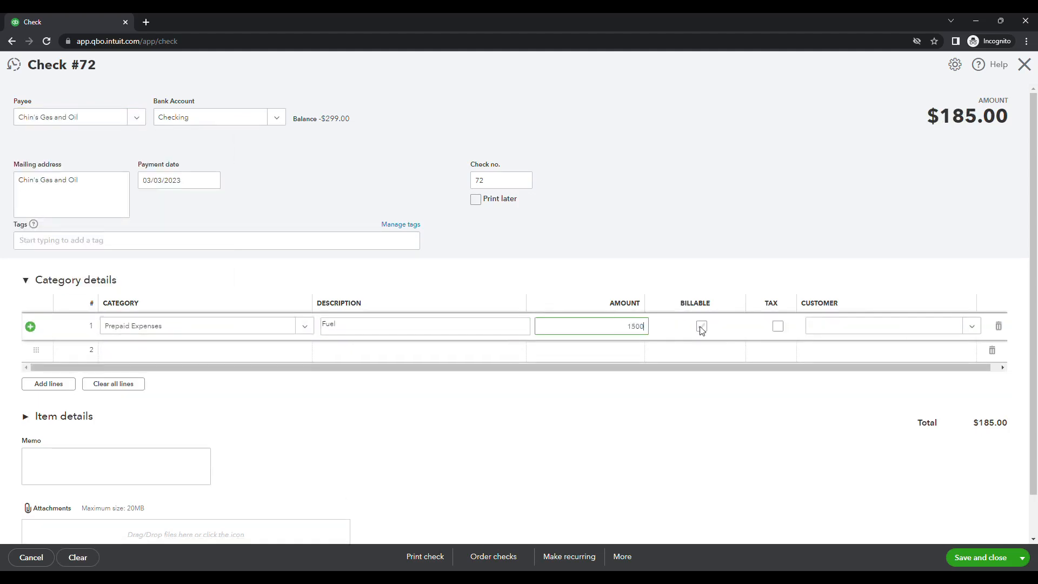
click(981, 557)
On the next check, set the payment date to 01/01/2023 and pick Hall Properties as payee
click(178, 180)
text(01/01/2023)
click(112, 120)
scroll(132, 196, down, 3)
click(132, 206)
Add a Prepaid Expenses line described as Prepaid Rent for 5400 and save the check
click(272, 328)
text(Pre)
click(417, 327)
text(Prepaid Rent)
key(Tab)
text(5400)
click(982, 557)
Write check 74 to Lee Advertising with a Prepaid Advertising line for 2500, then save and close it
click(136, 117)
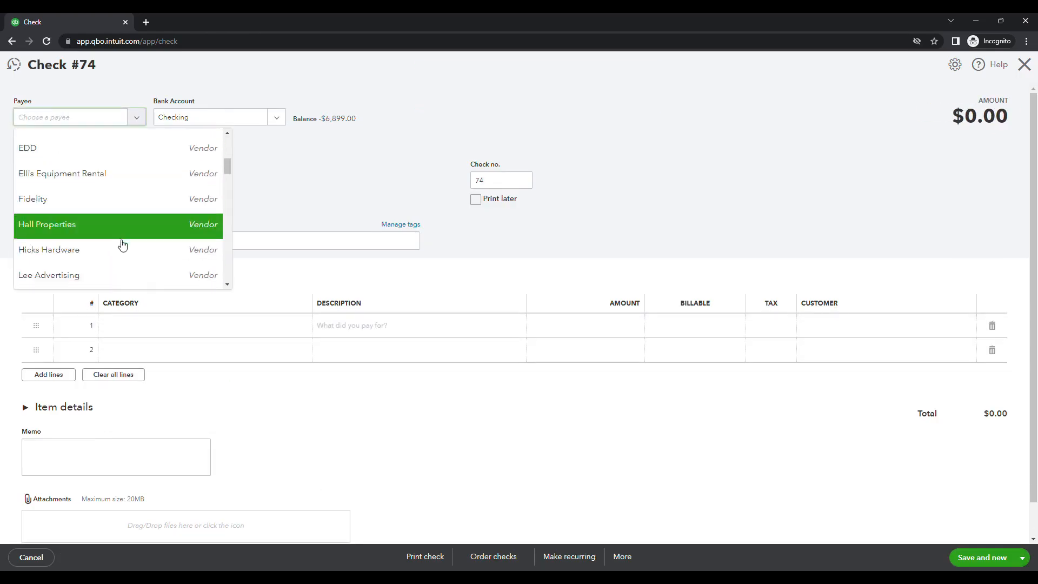
click(122, 278)
click(372, 328)
text(Prepaid Advertising)
key(Tab)
text(2500)
click(1022, 558)
click(989, 535)
Open check 71 and change its payment date to 01/01/2023
click(428, 414)
click(184, 180)
text(01/01/2023)
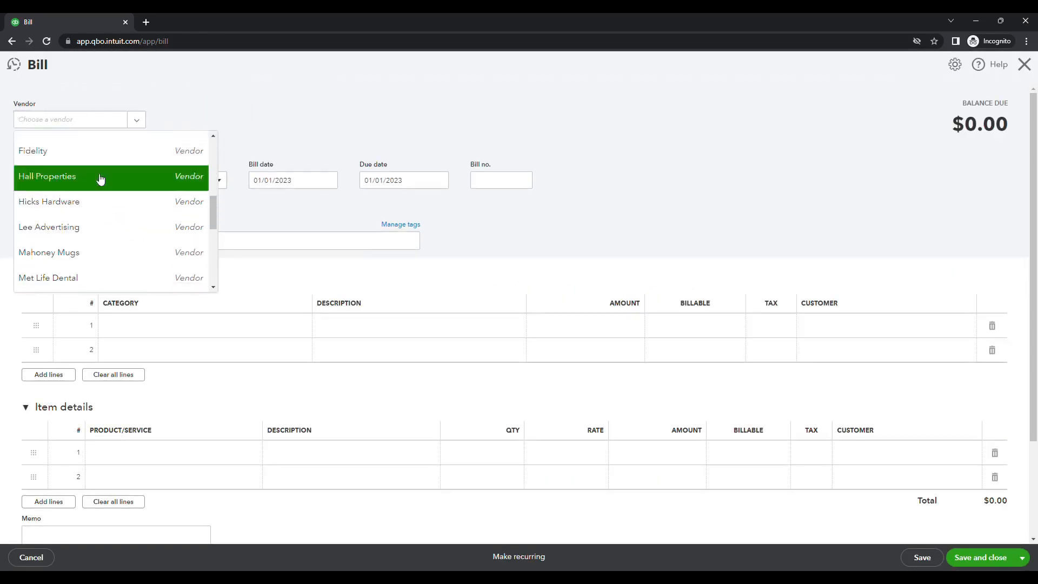
On a bill, add a Prepaid Expenses line with a description applying the prepayment
click(99, 178)
click(206, 350)
text(Prepaid Expenses)
key(Tab)
text(Applying Prepap)
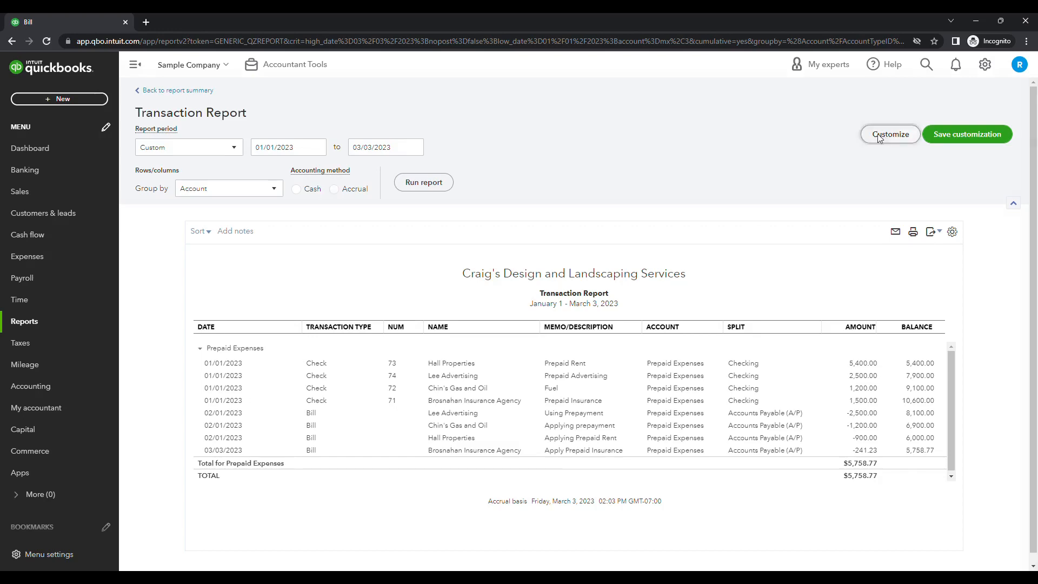
Customize the transaction report to cover All Dates and group it by Vendor
click(882, 139)
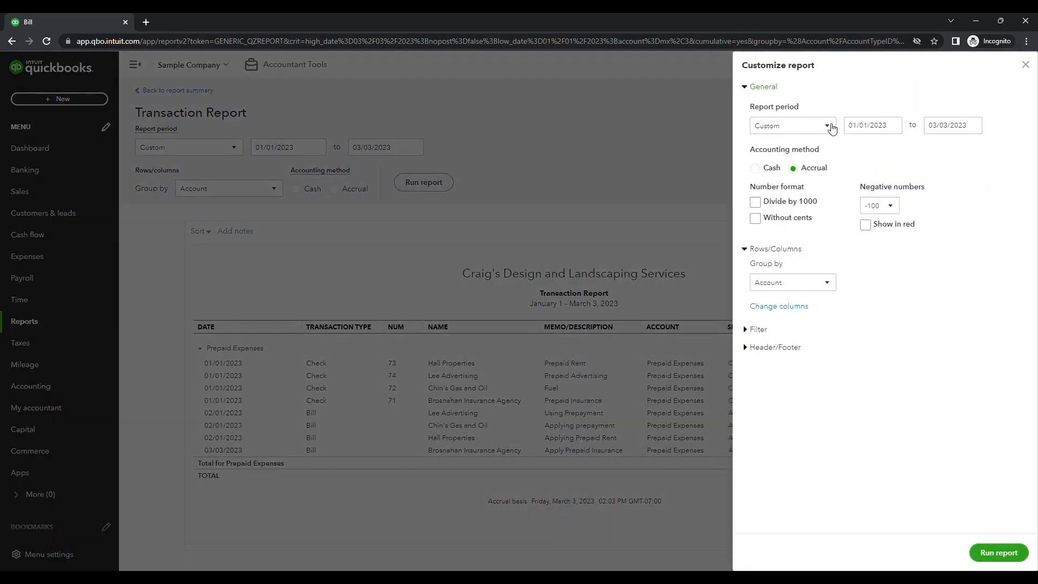
click(831, 128)
click(806, 144)
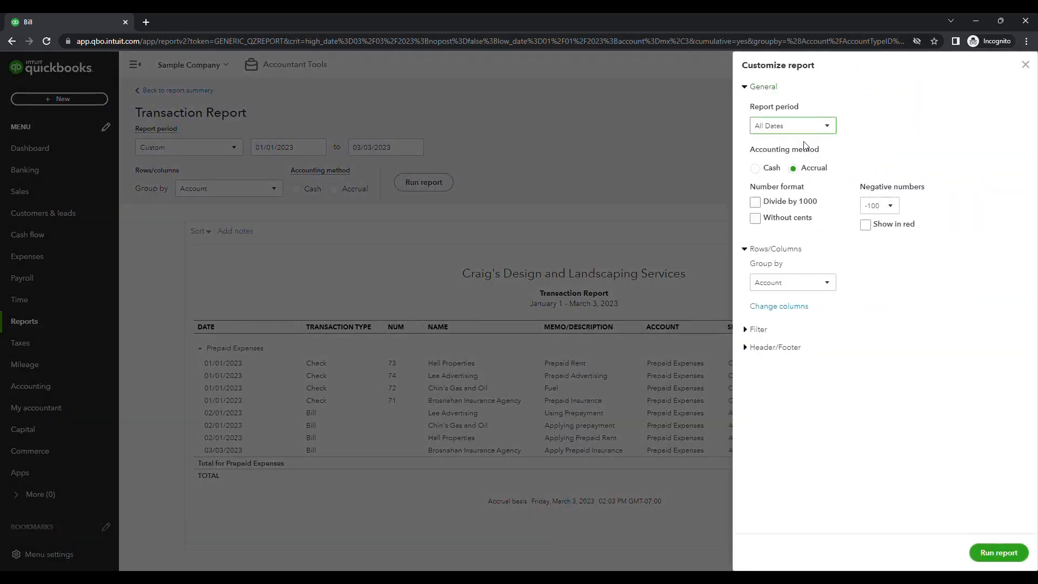
click(813, 284)
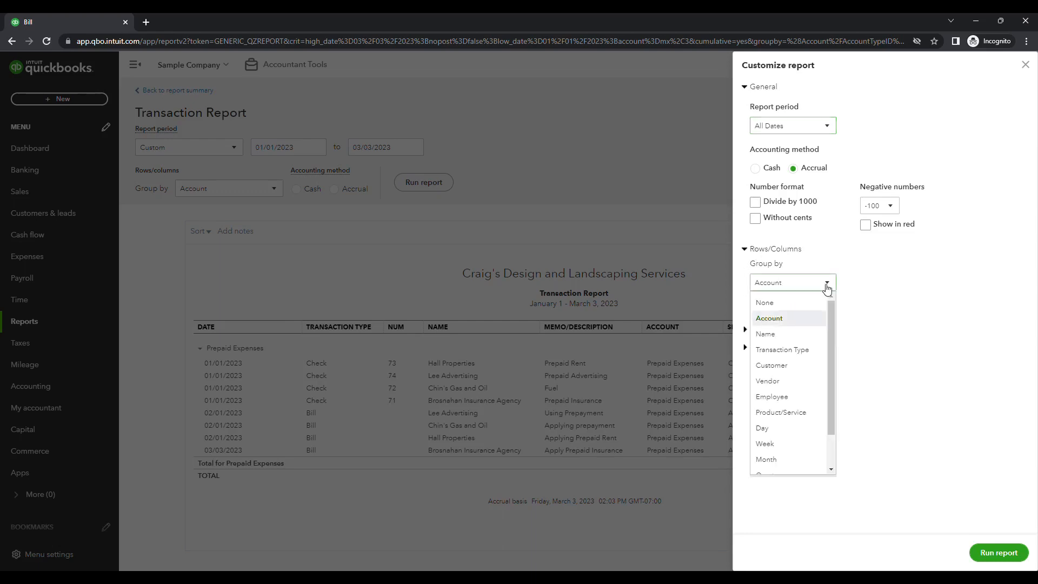
click(785, 383)
Remove the Transaction Type, Num, Name, Account and Split columns from the report
click(803, 307)
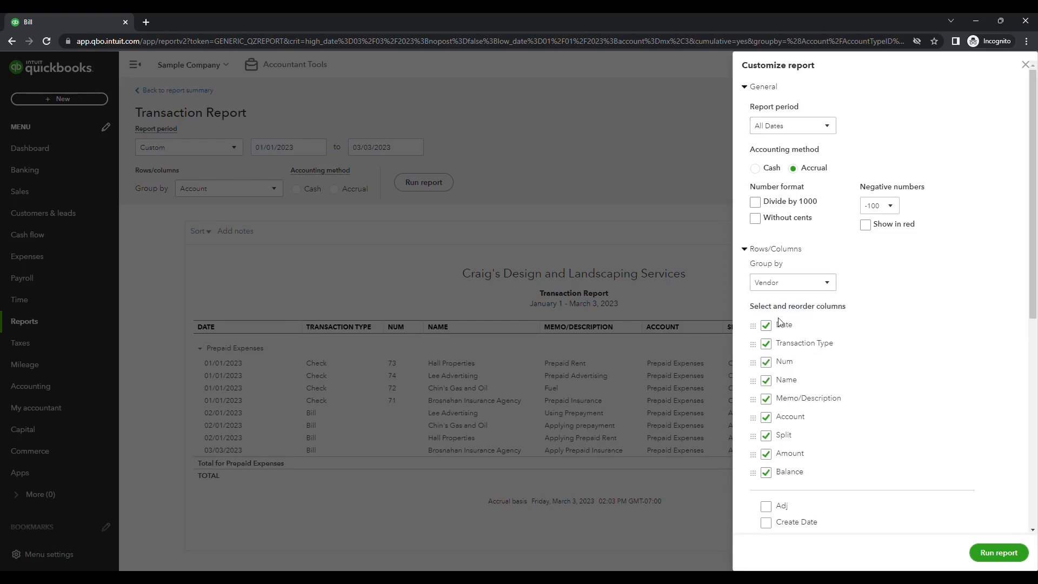
click(766, 343)
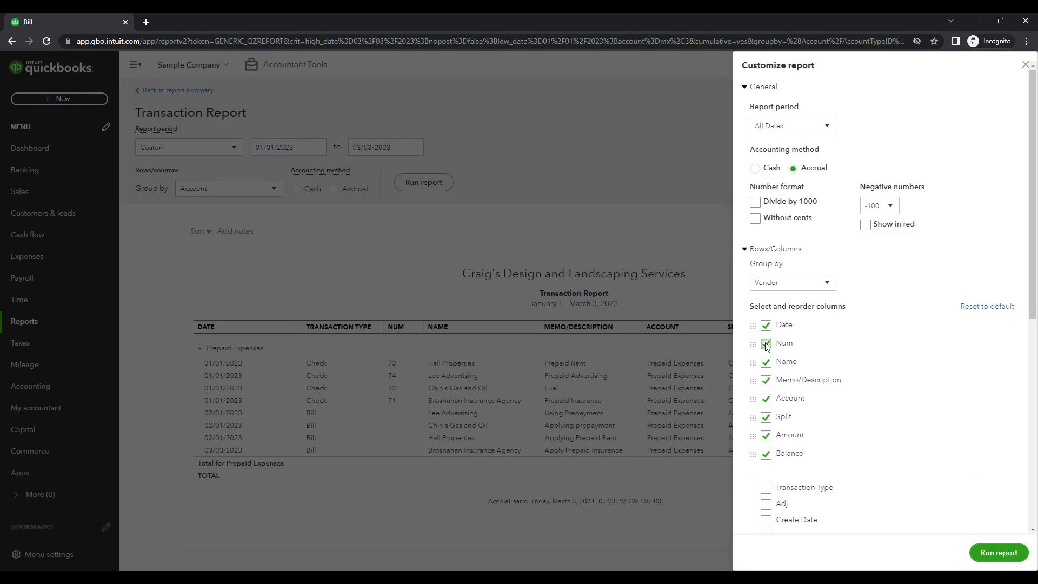
click(766, 343)
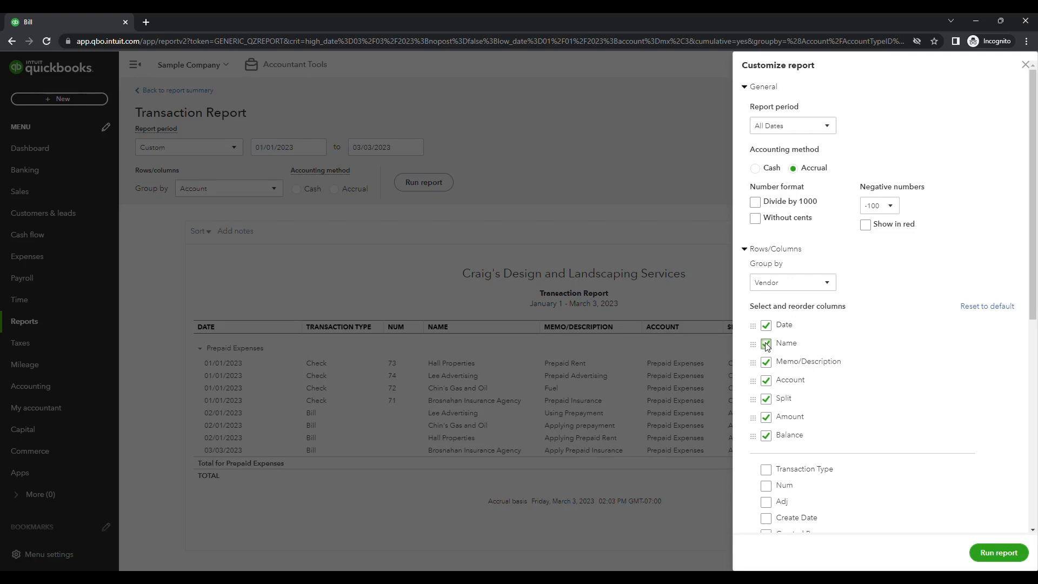
click(766, 344)
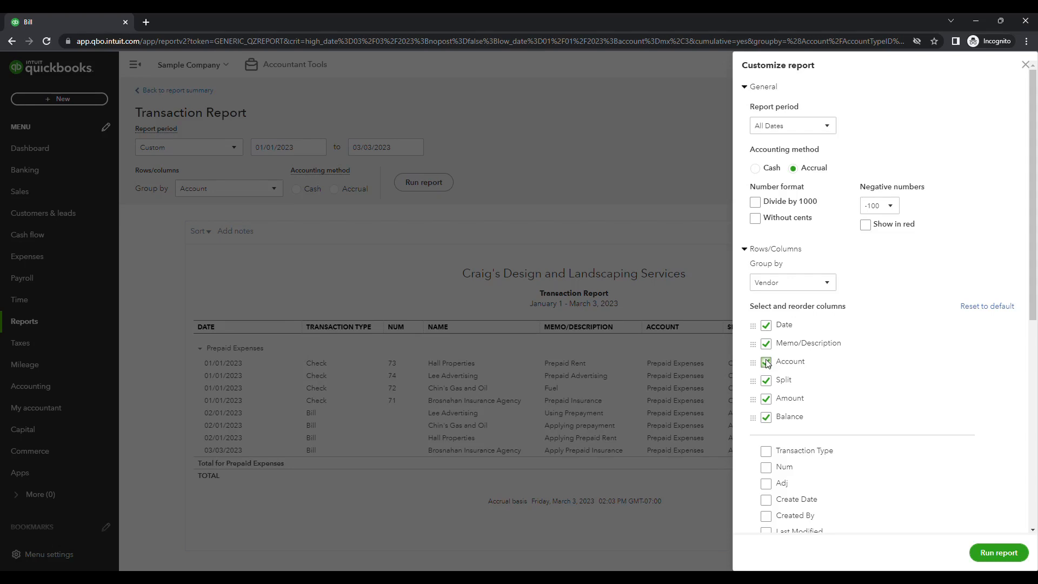
click(766, 362)
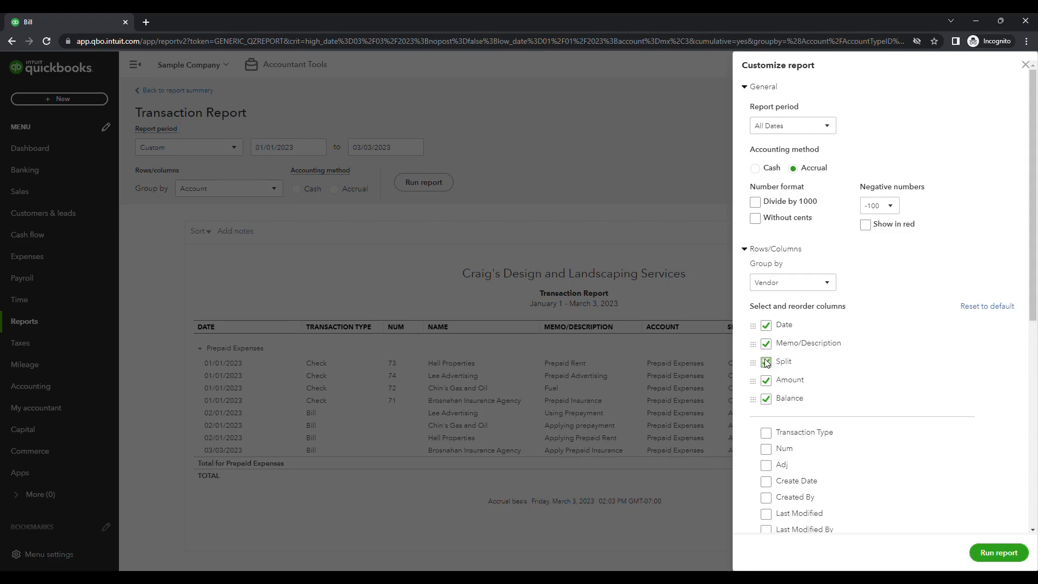
click(766, 362)
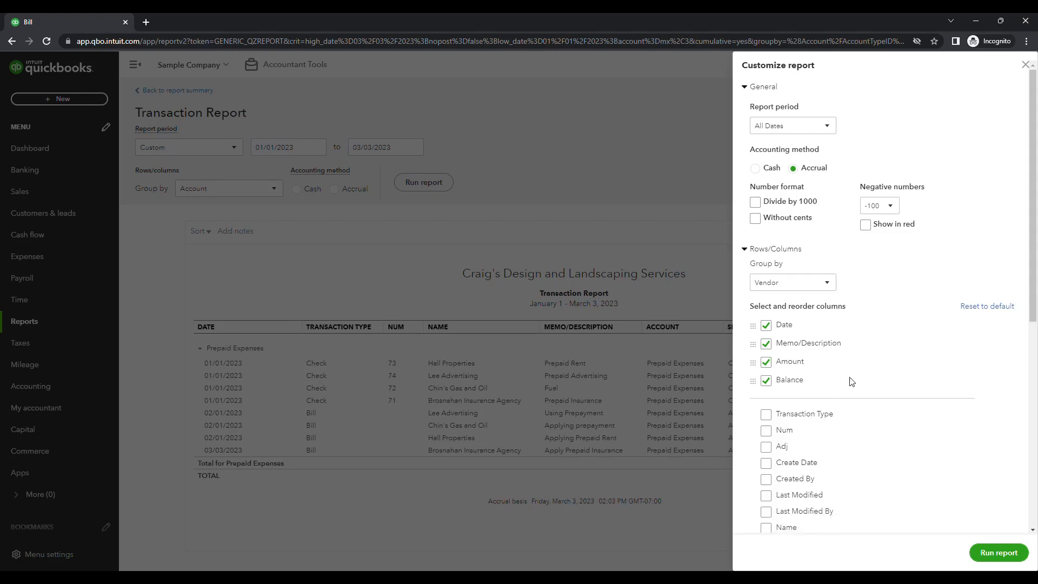
Add a Cleared filter set to Uncleared transactions
scroll(827, 377, down, 10)
click(756, 496)
scroll(963, 394, down, 3)
scroll(915, 392, down, 4)
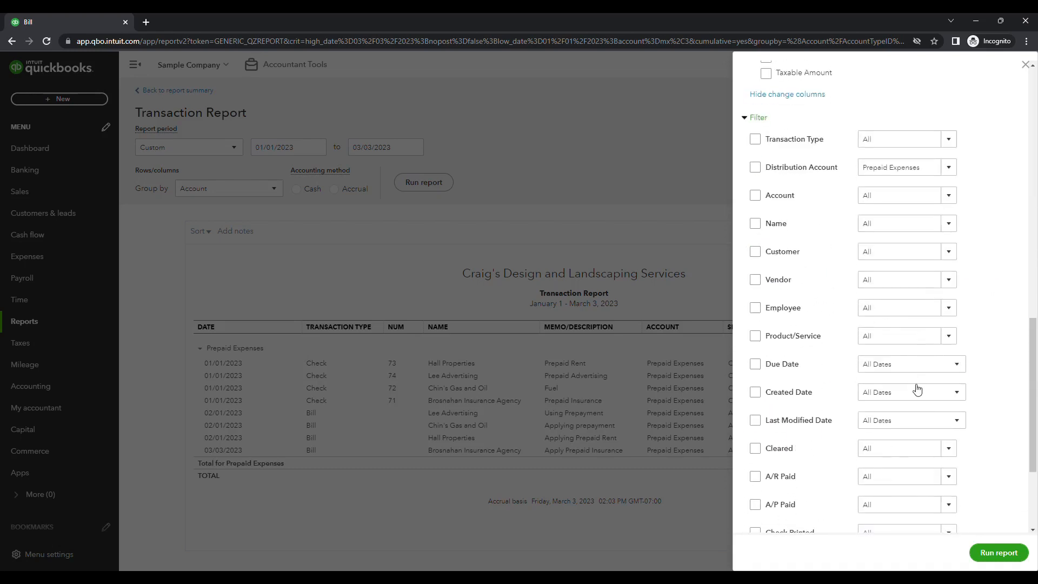
scroll(917, 389, down, 3)
scroll(869, 284, up, 5)
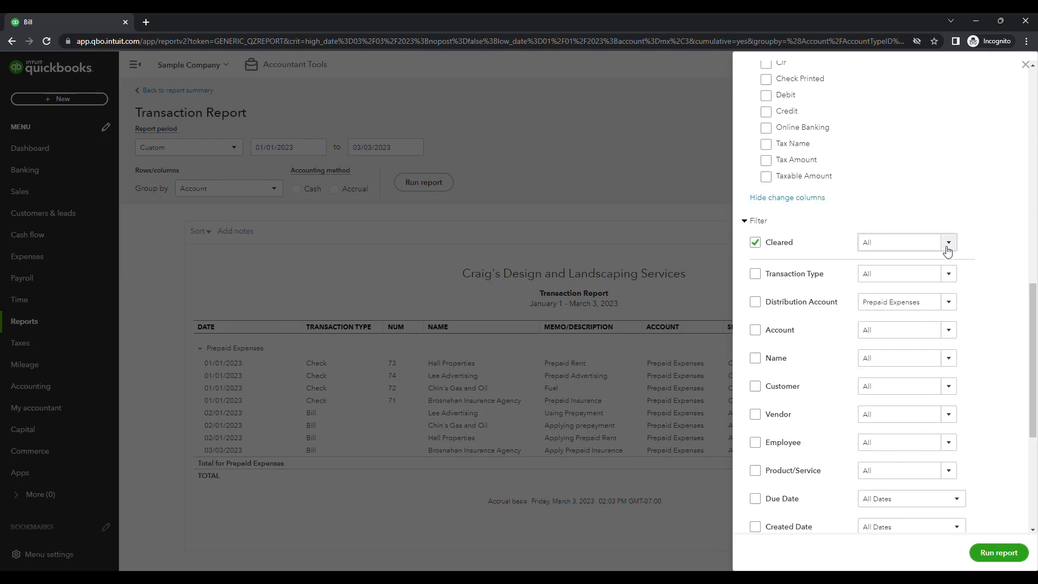
click(949, 246)
click(886, 298)
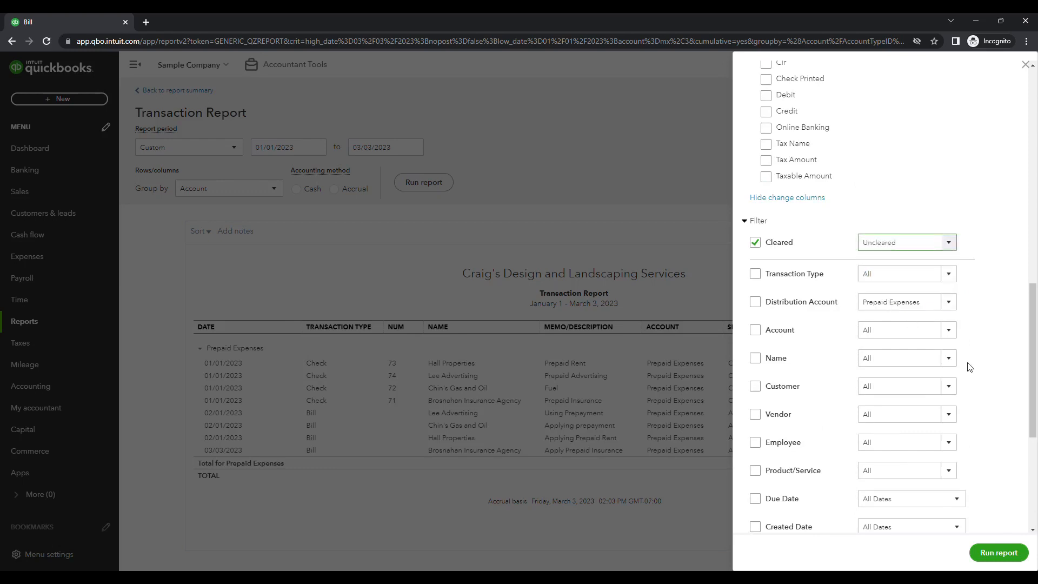
Hide the report period in the header, retitle the report Vendor Prepayments, and run the customized report
scroll(832, 319, down, 5)
click(761, 515)
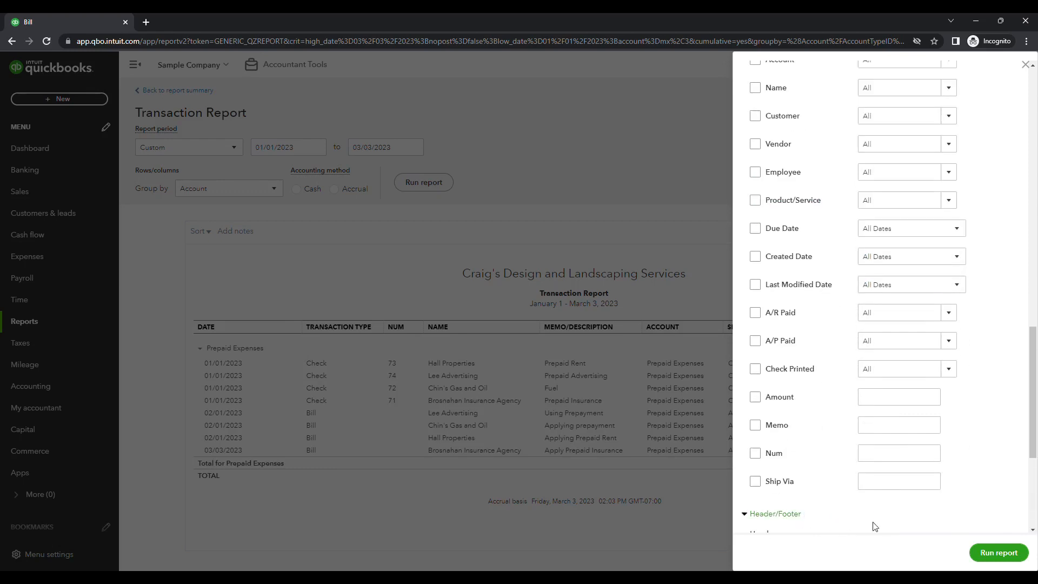
scroll(870, 514, down, 4)
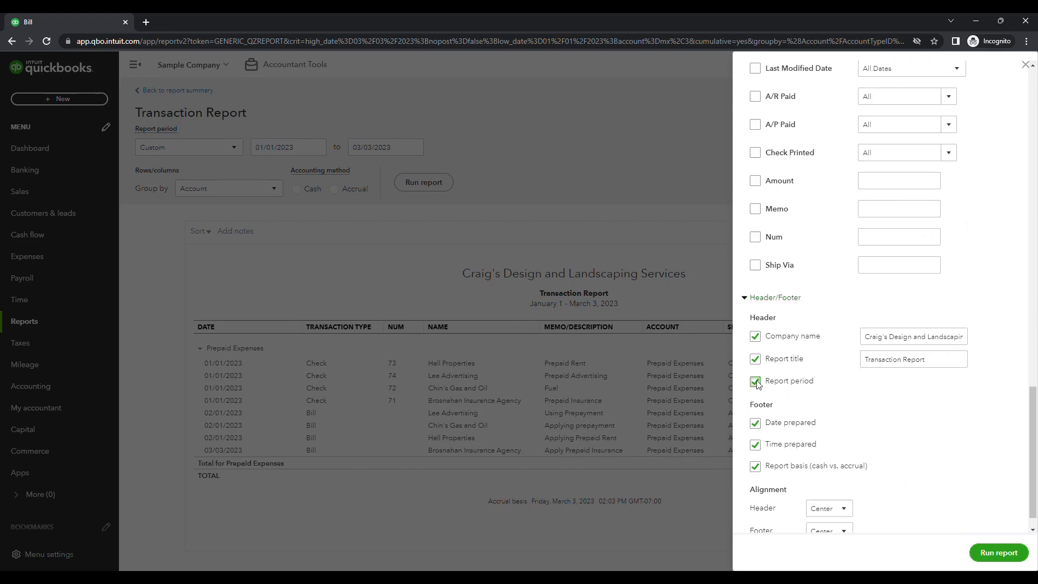
click(965, 365)
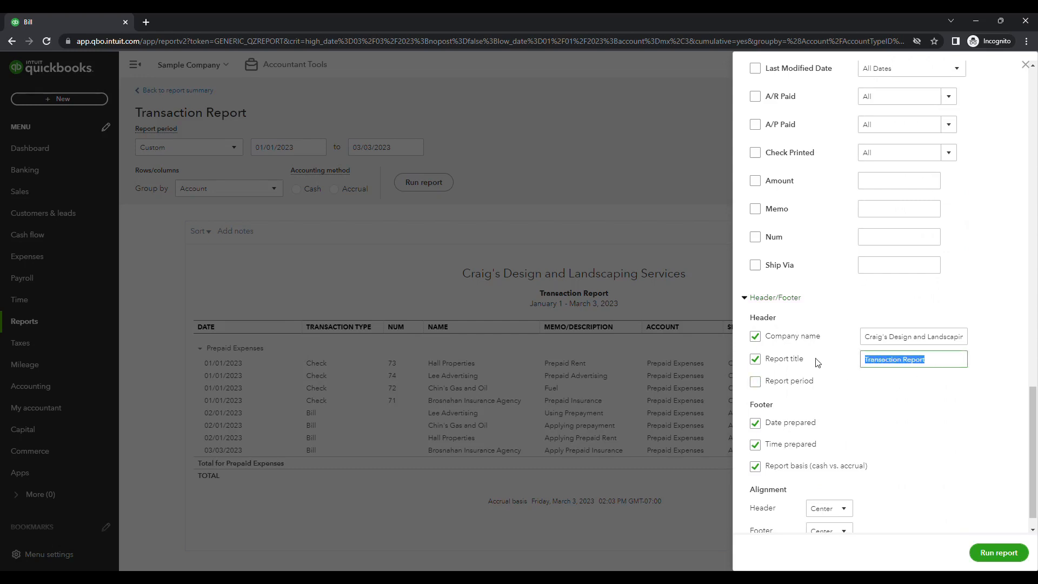
text(Vendor Prepayments)
scroll(919, 487, down, 1)
click(999, 553)
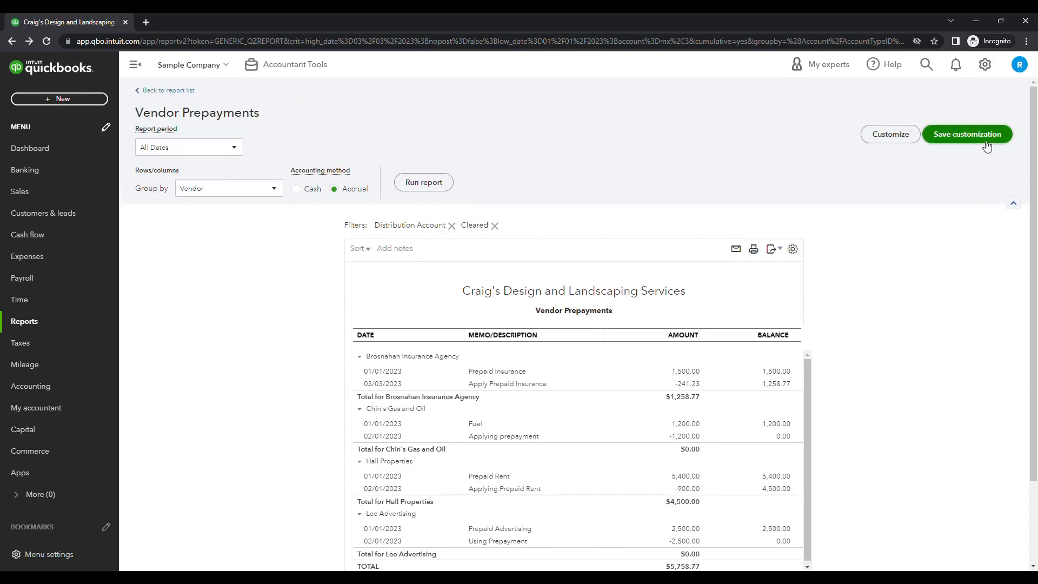
Save the customization under the name Vendor Prepayments
click(986, 140)
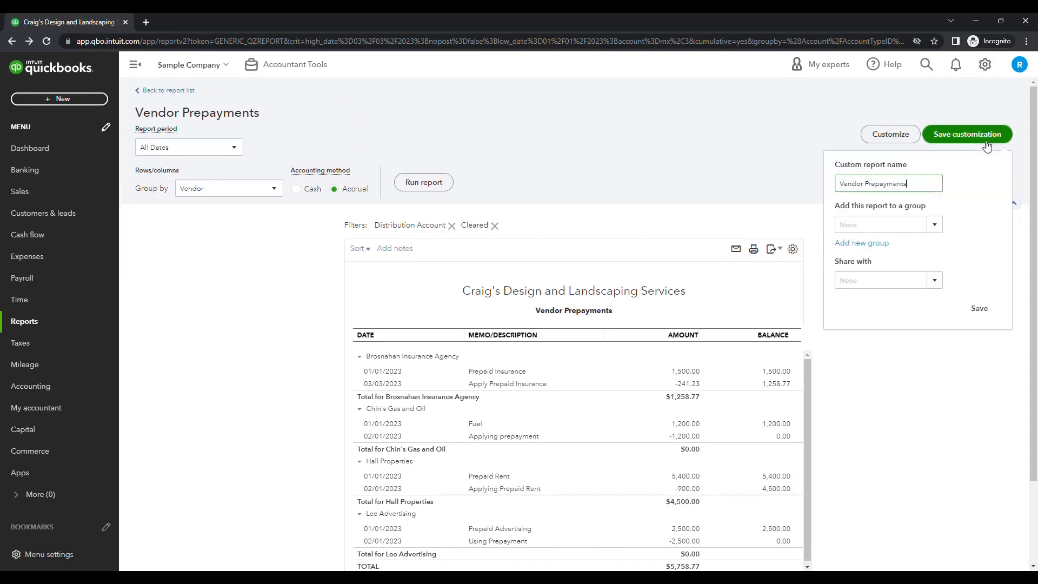
click(981, 311)
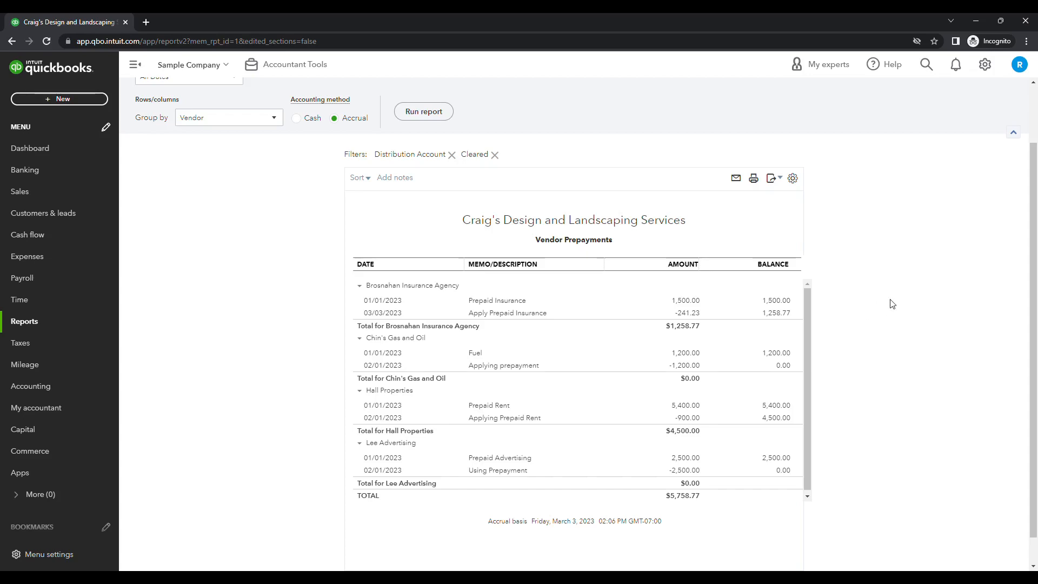
Open the Reconcile tool and choose the Prepaid Expenses account to reconcile
scroll(887, 294, up, 2)
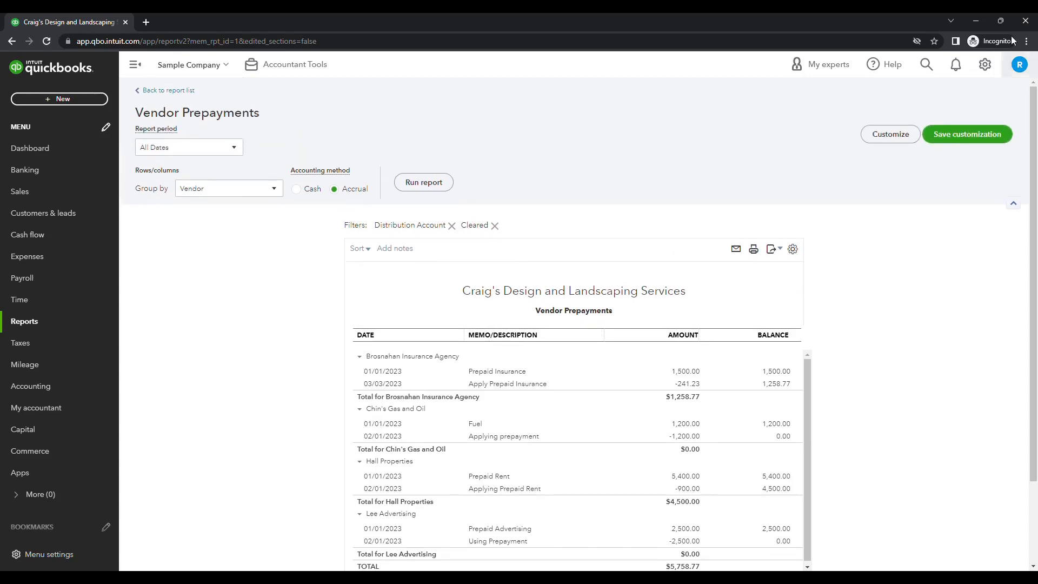
click(985, 64)
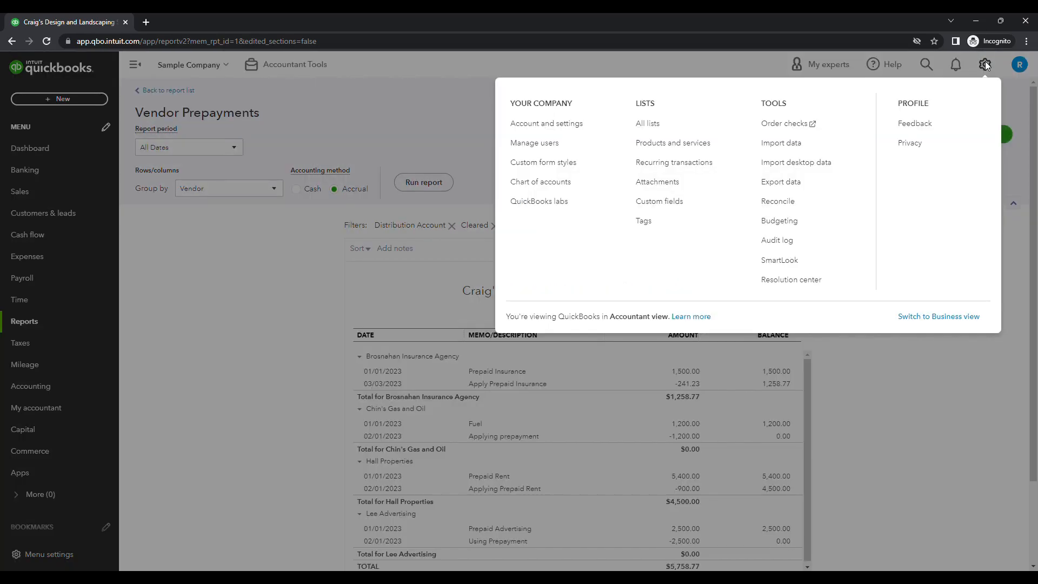
click(779, 201)
click(379, 258)
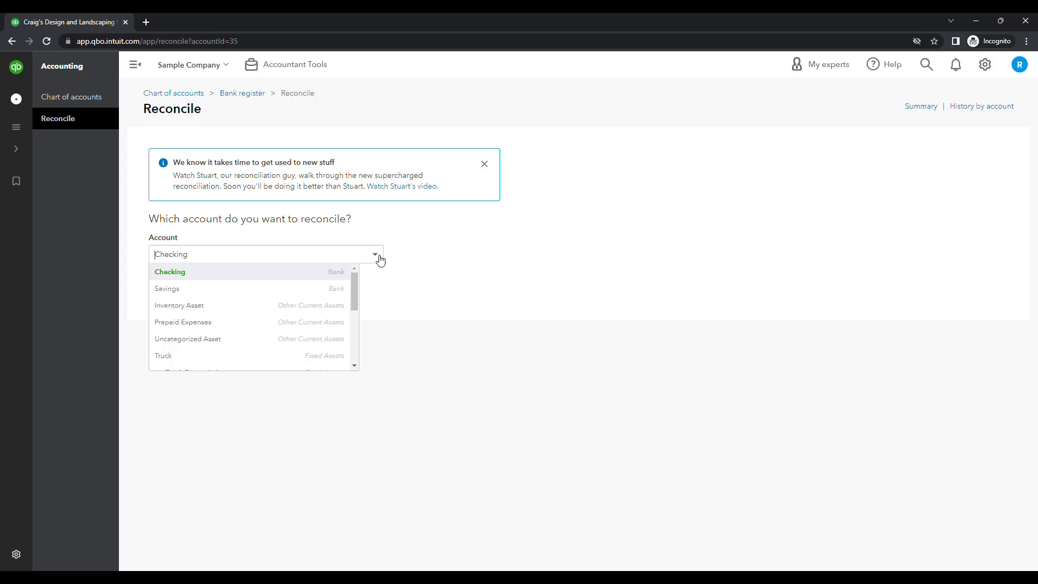
click(255, 323)
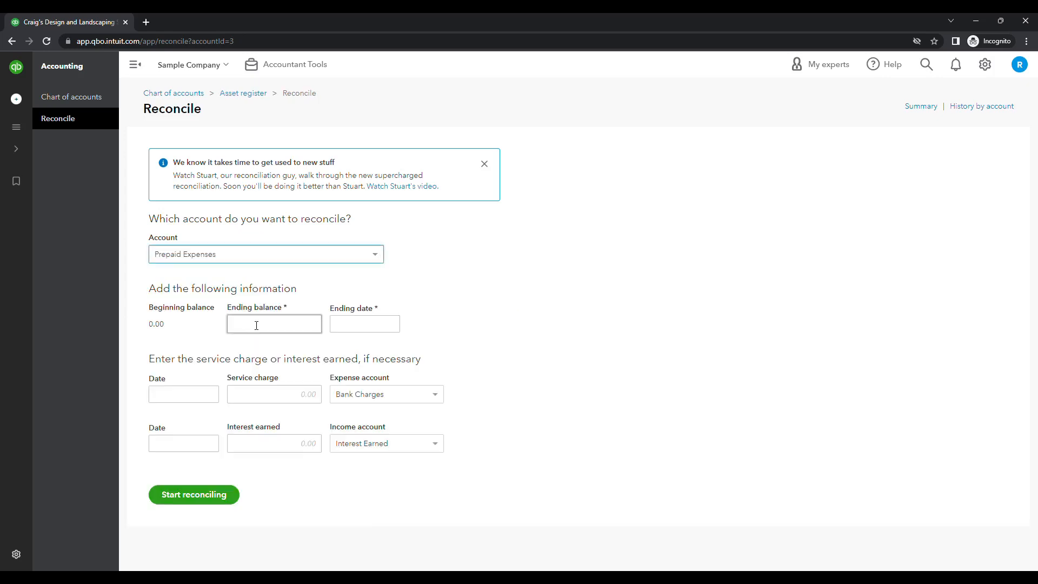
Enter an ending balance of 0 and today's date as the ending date, and start reconciling
click(300, 328)
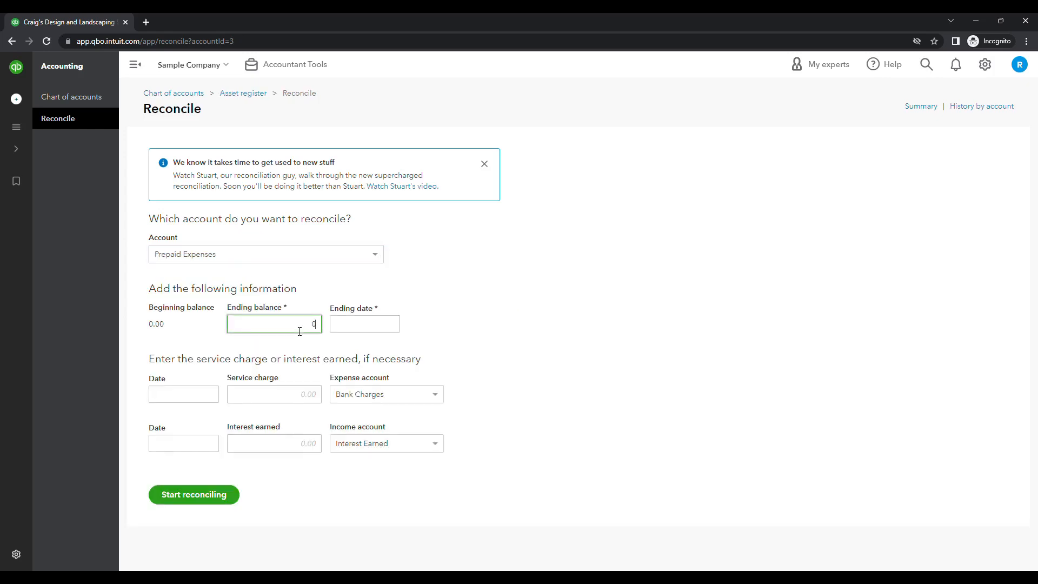
text(0)
click(373, 327)
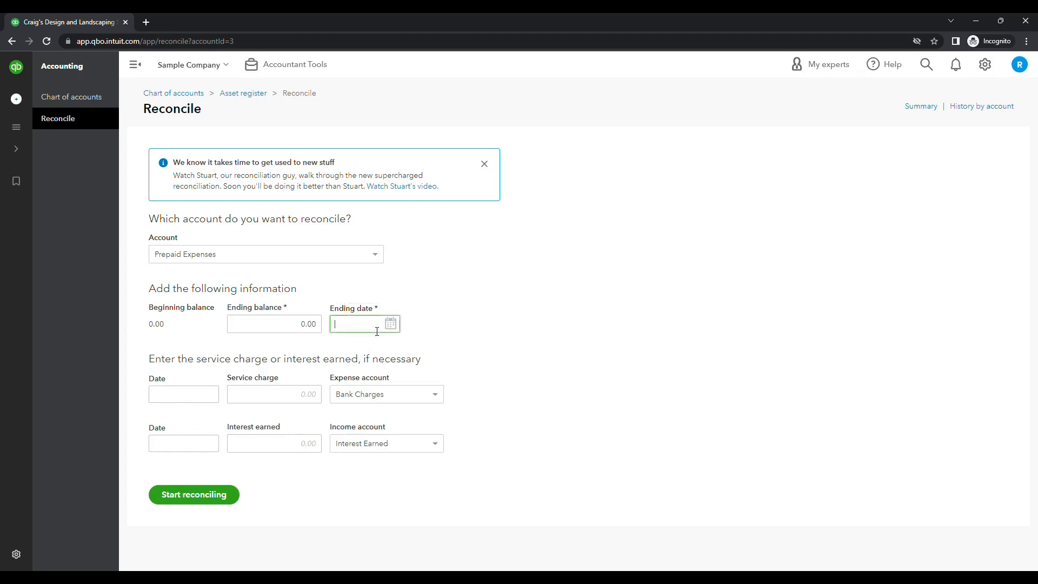
key(t)
click(213, 500)
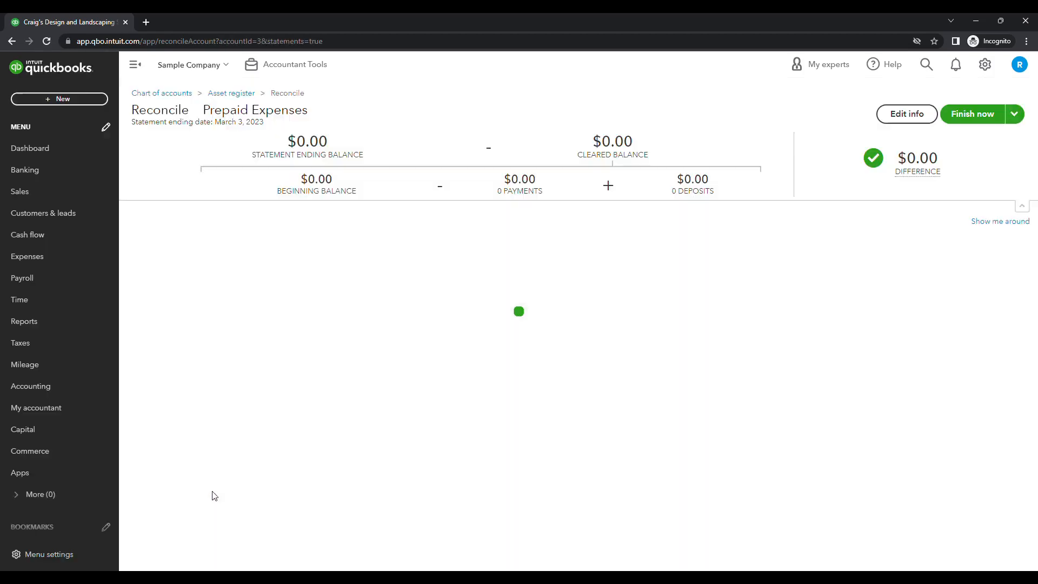
Clear Chin's Gas and Oil Fuel check and its Applying prepayment bill, and finish the reconciliation
click(992, 217)
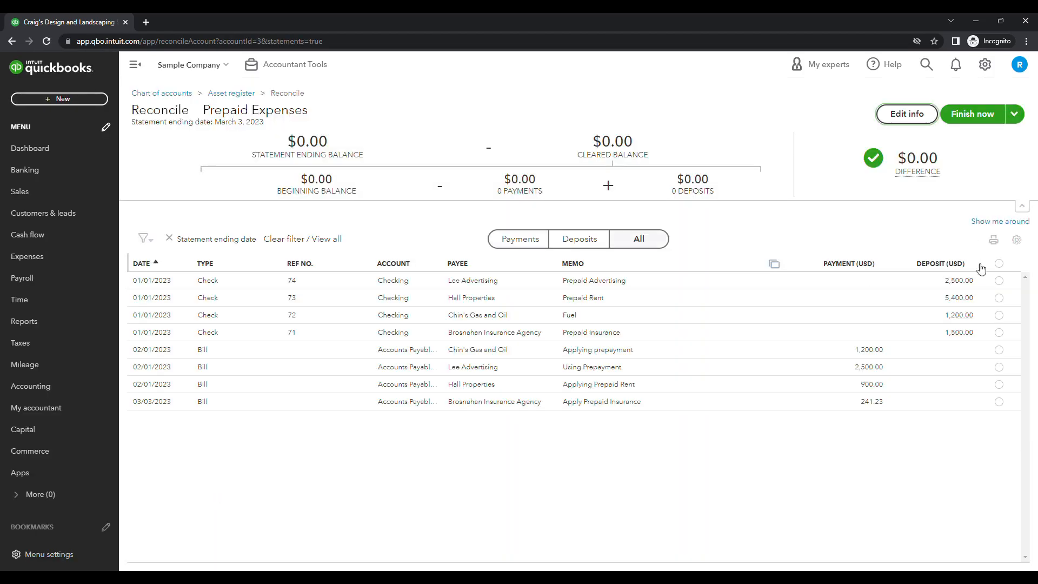
click(999, 315)
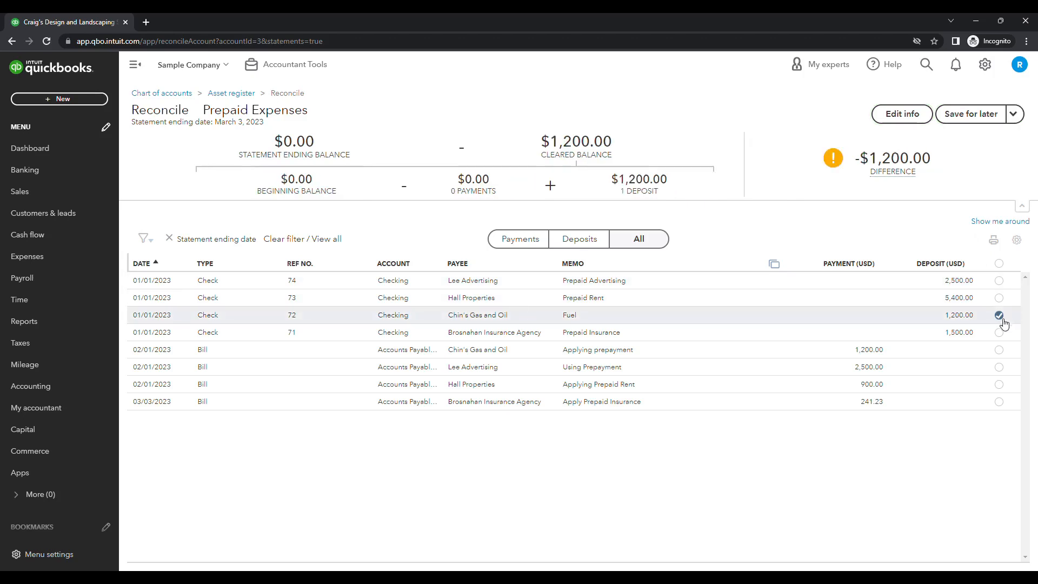
click(1001, 351)
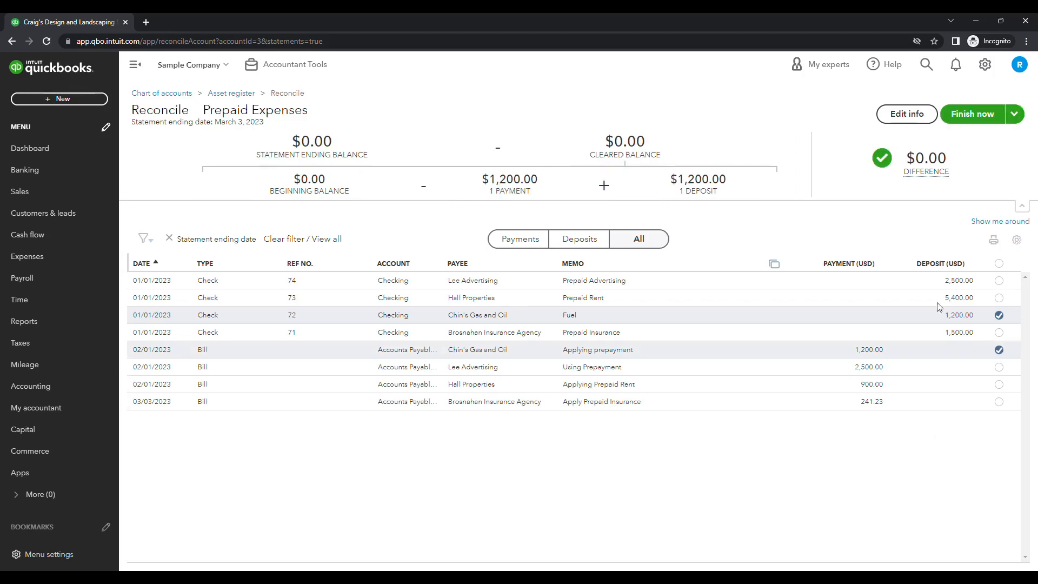
click(975, 115)
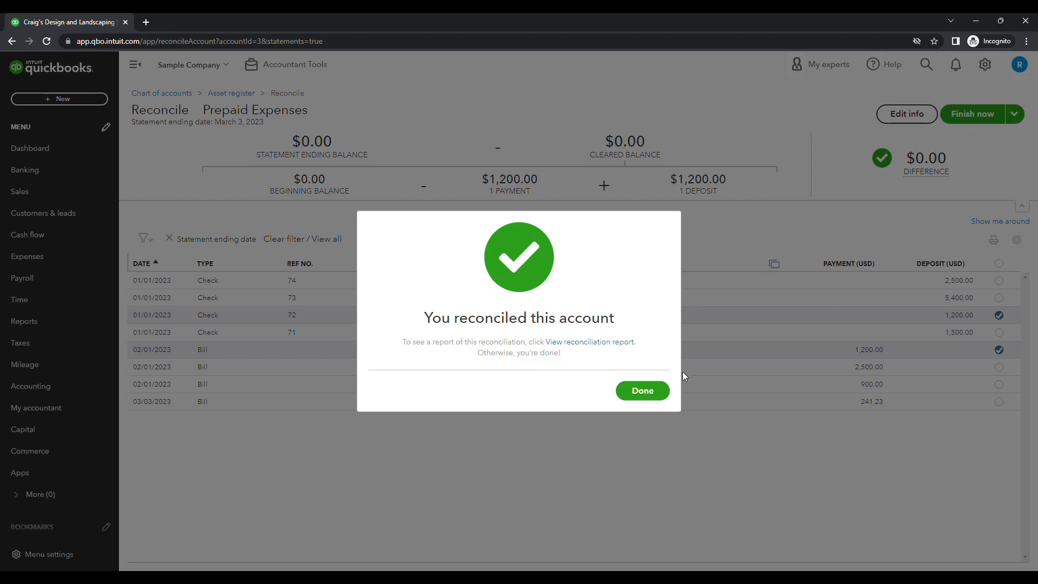
click(643, 392)
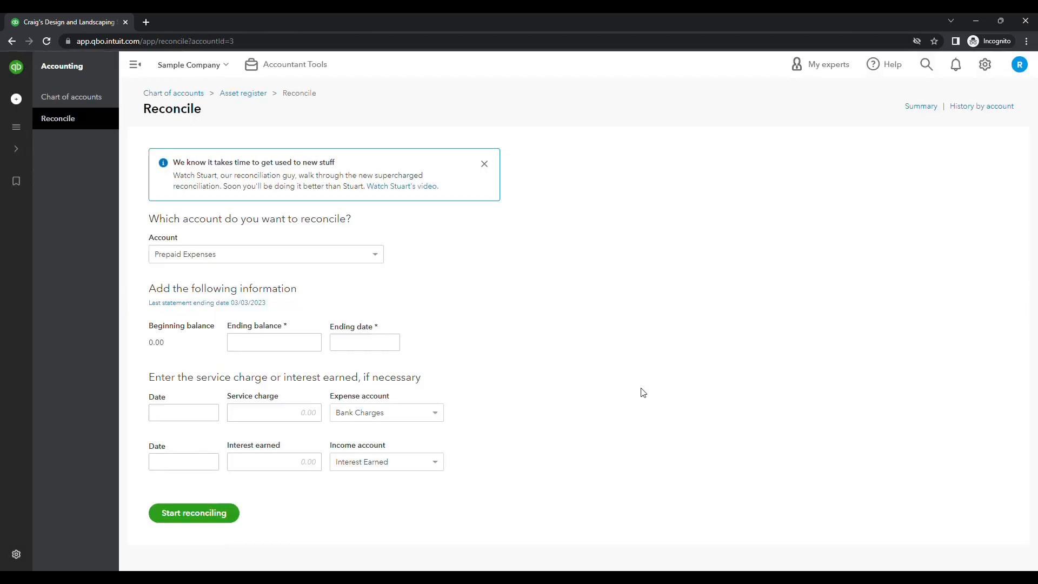
Open the saved Vendor Prepayments report from the custom reports list
mouse_move(16, 183)
click(46, 323)
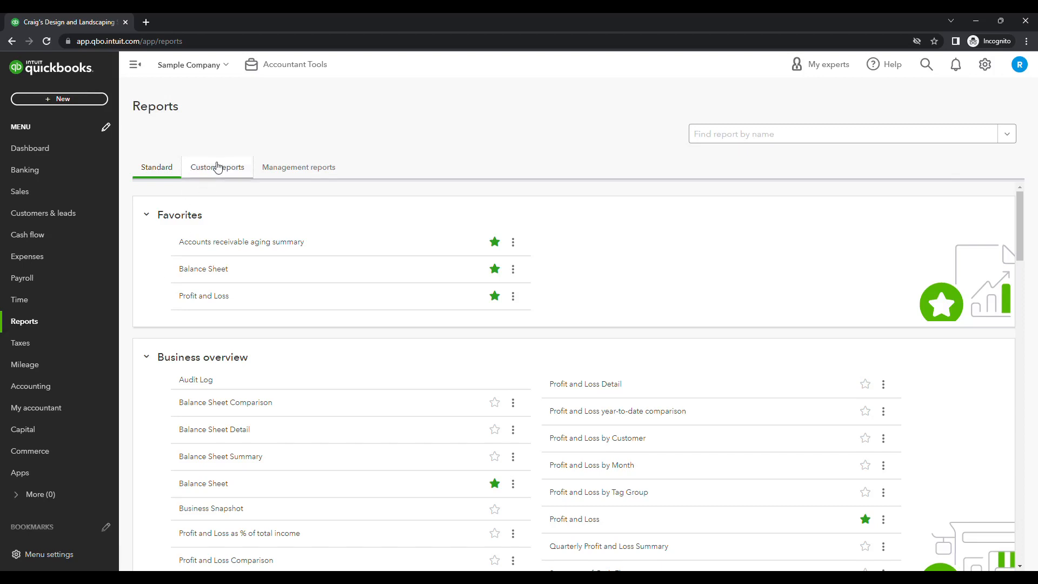
click(217, 168)
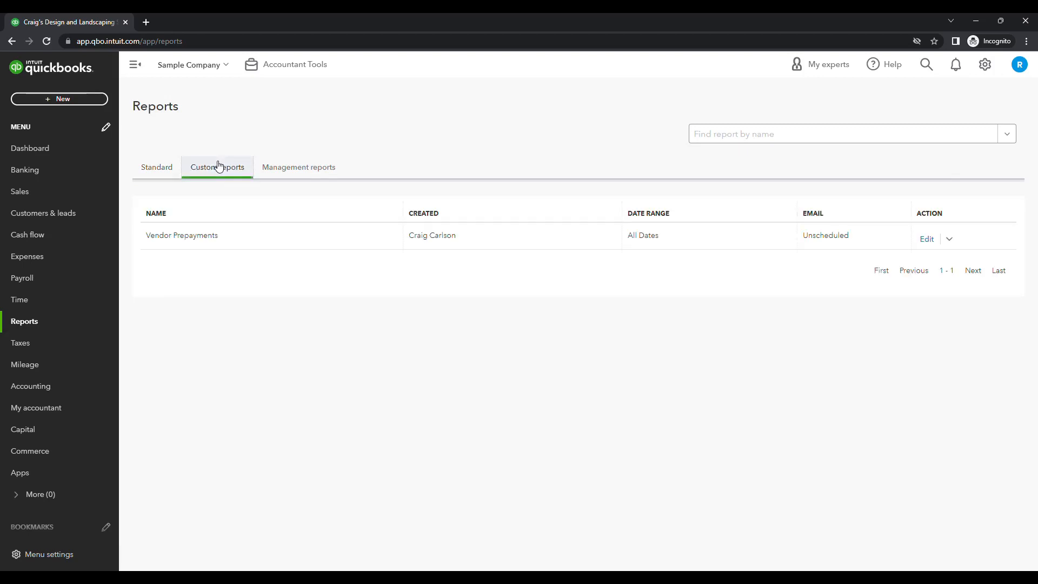
click(180, 236)
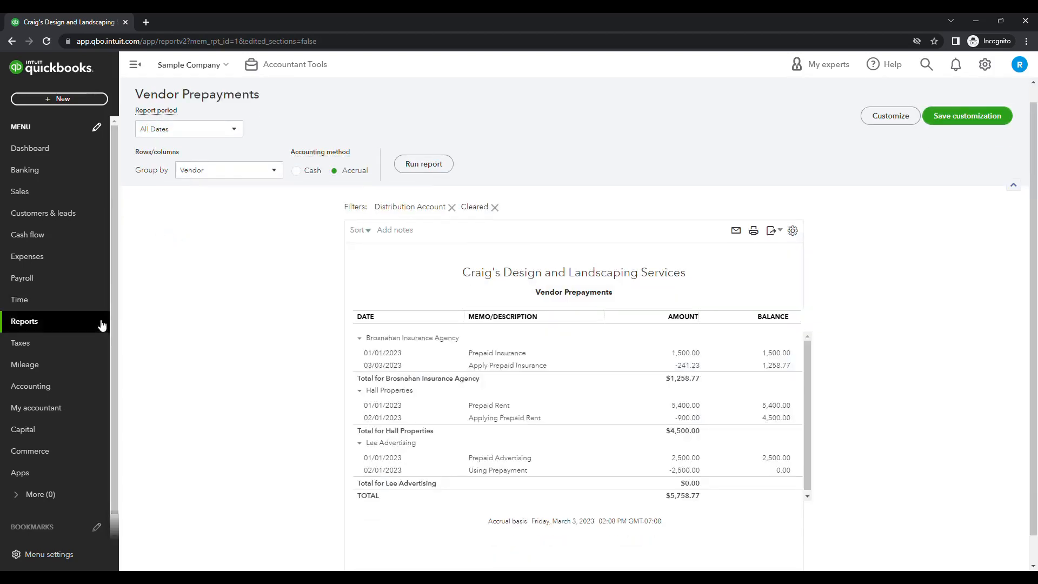